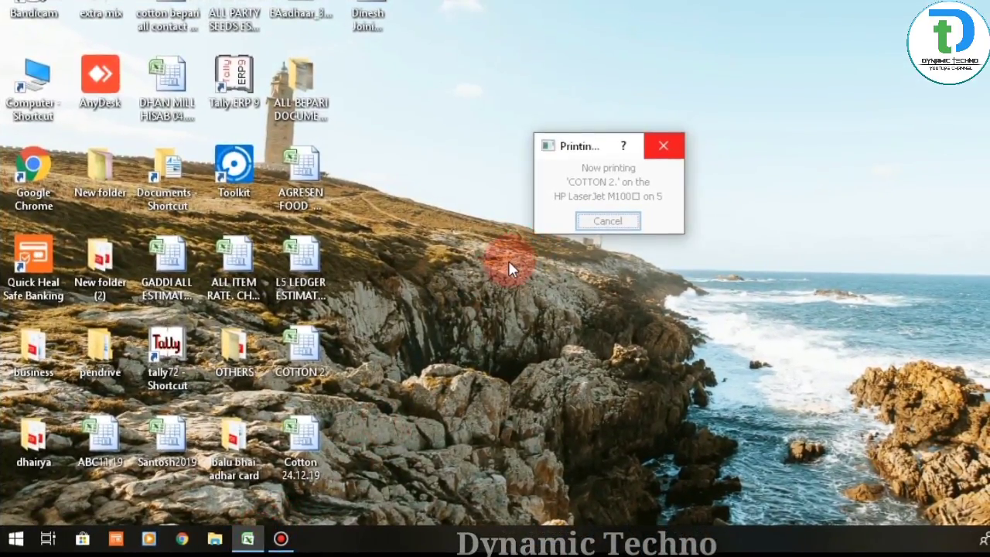
Try to bring the frozen Excel window forward from the taskbar and its recent-files list.
click(508, 261)
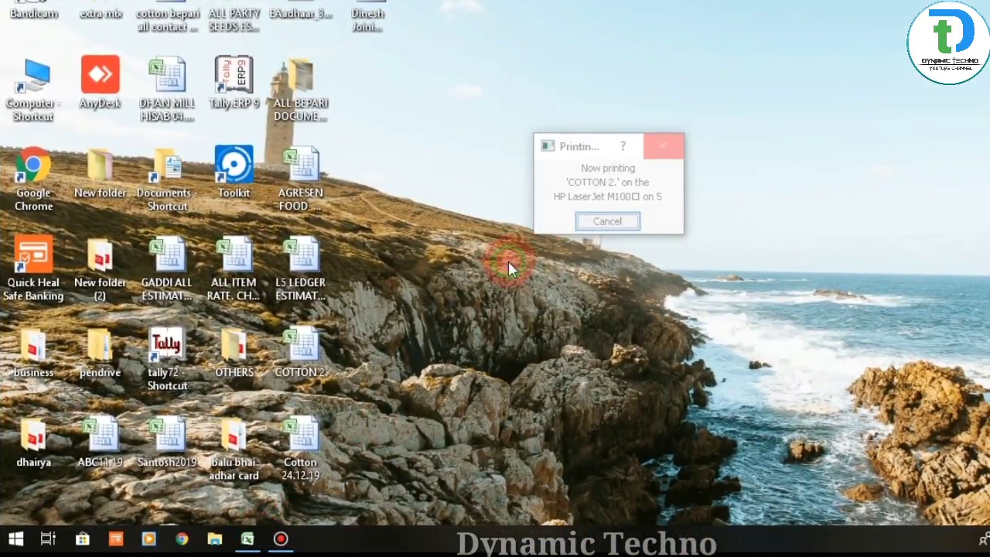
click(250, 534)
click(254, 538)
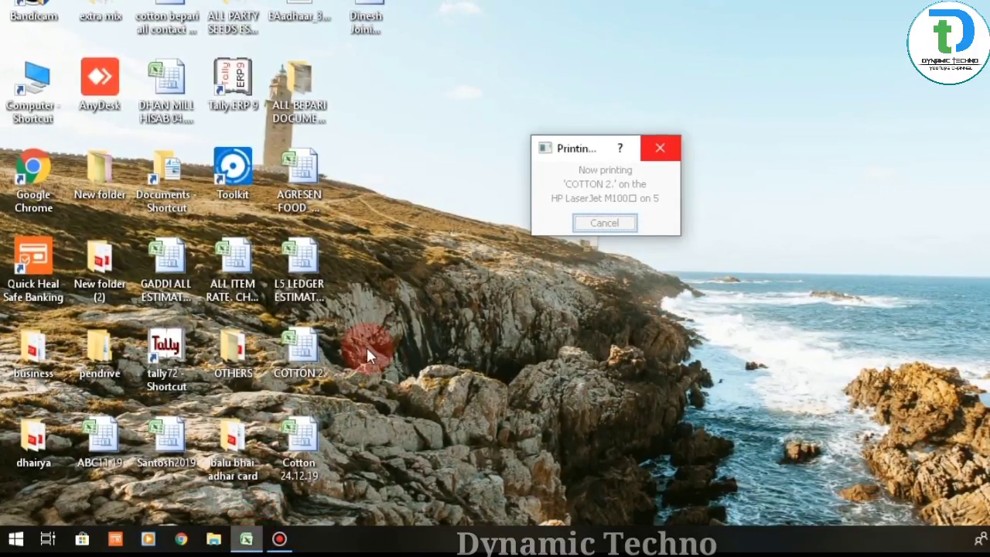
click(244, 542)
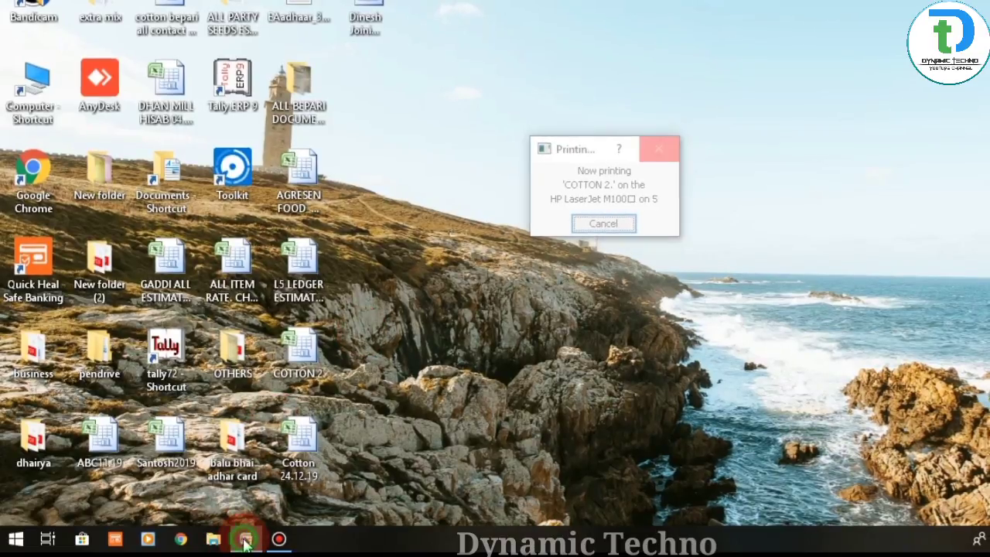
right_click(244, 542)
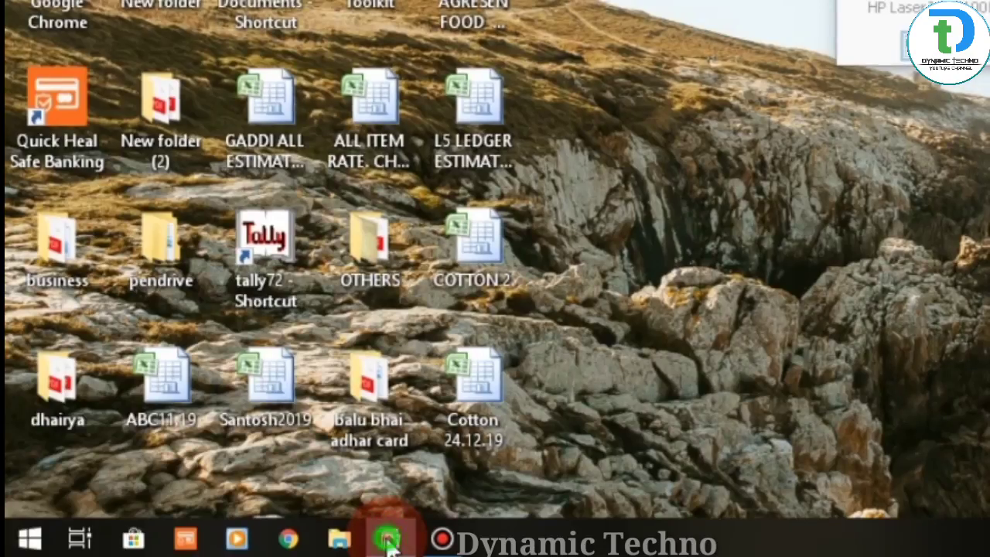
click(389, 545)
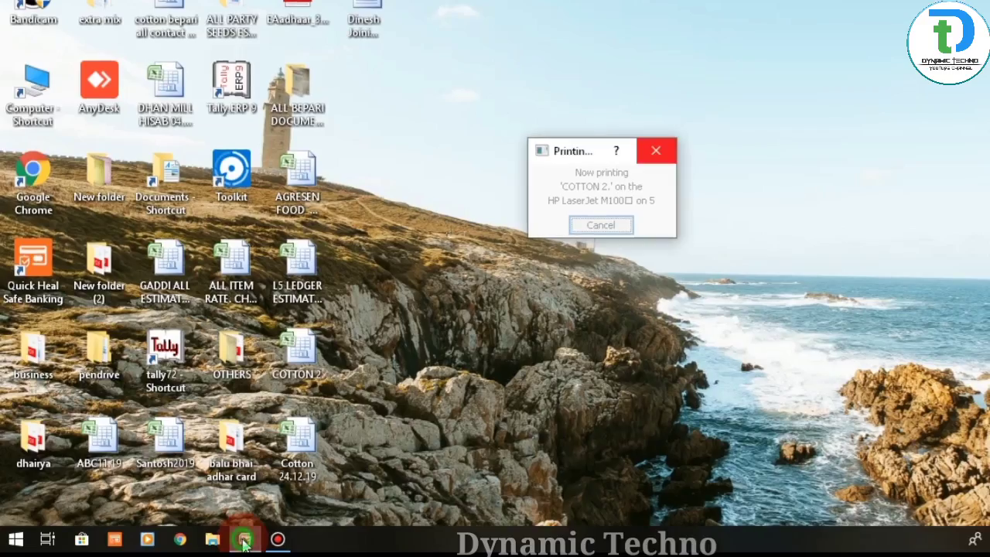
right_click(245, 541)
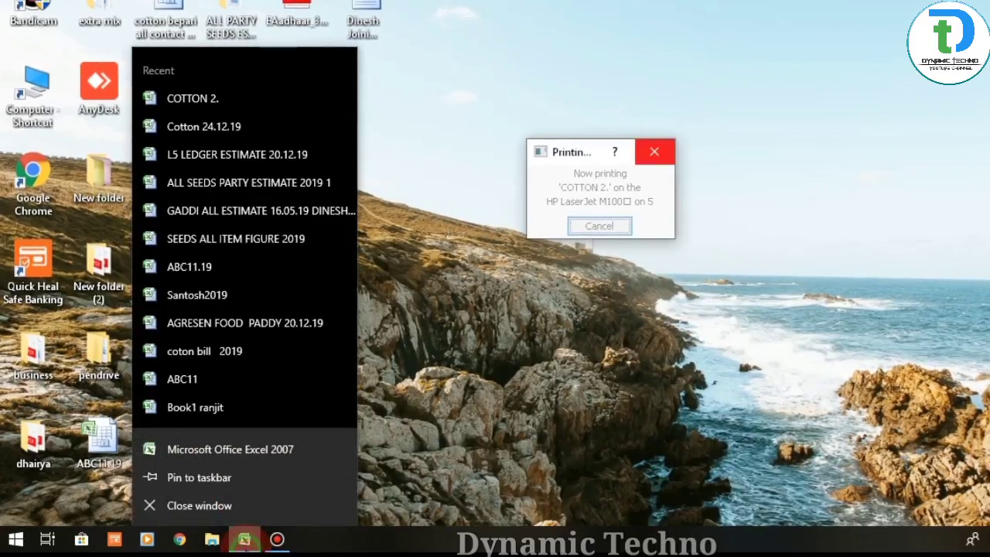
click(553, 410)
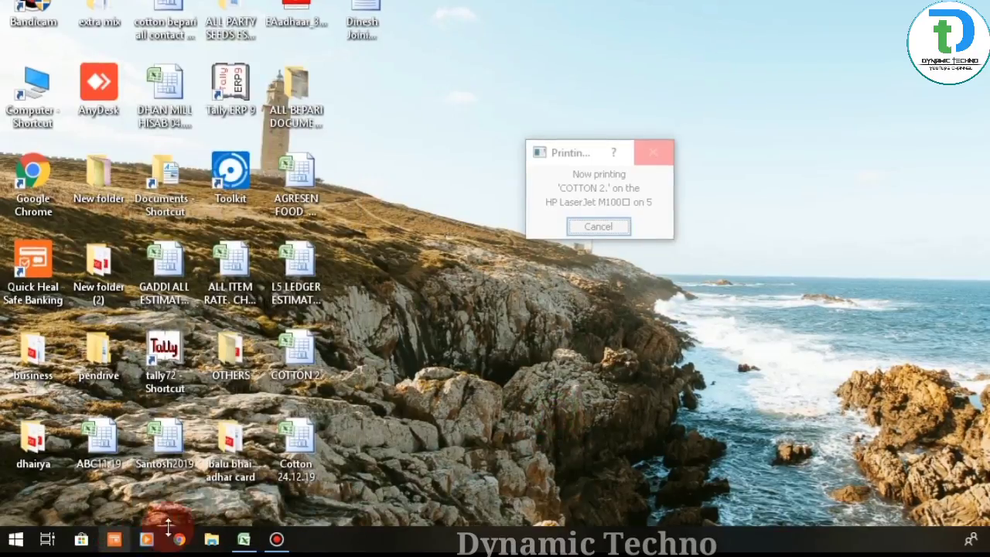
Attempt to cancel the stuck print job from Excel's taskbar preview, then dismiss the preview.
mouse_move(243, 540)
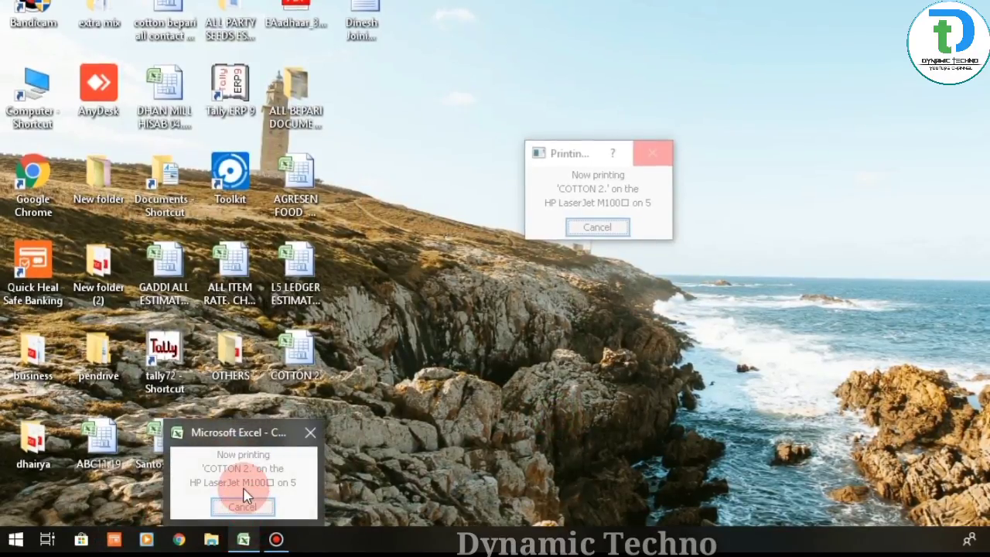
mouse_move(204, 532)
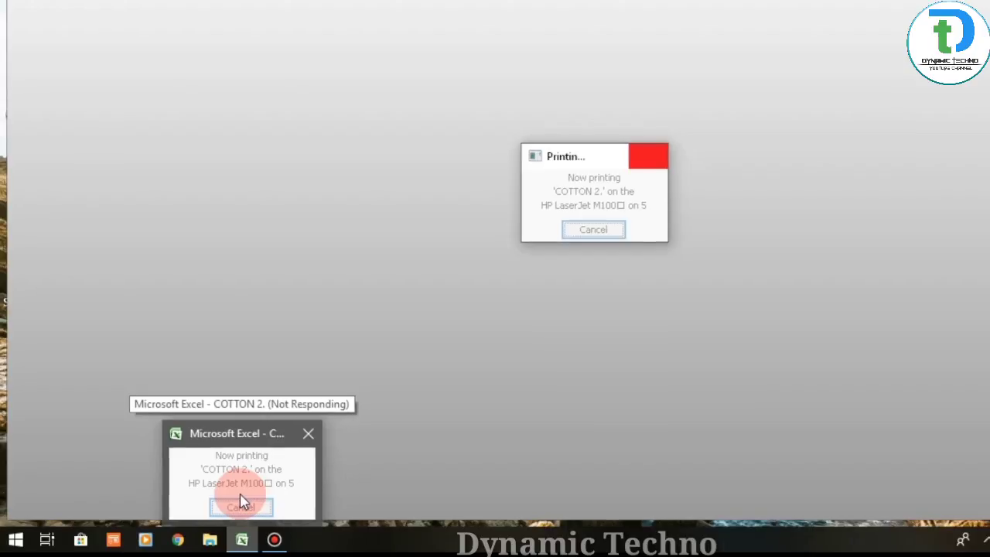
click(240, 499)
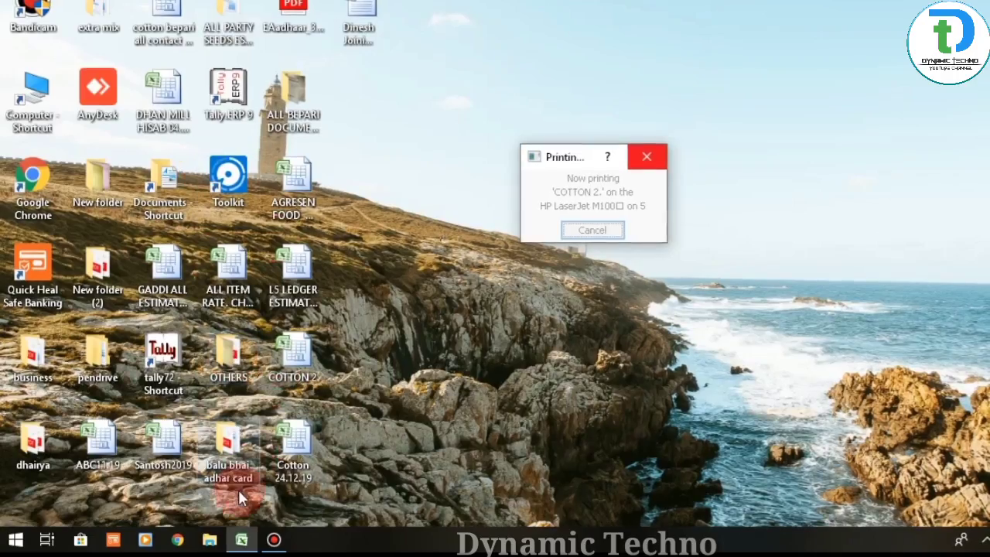
click(241, 539)
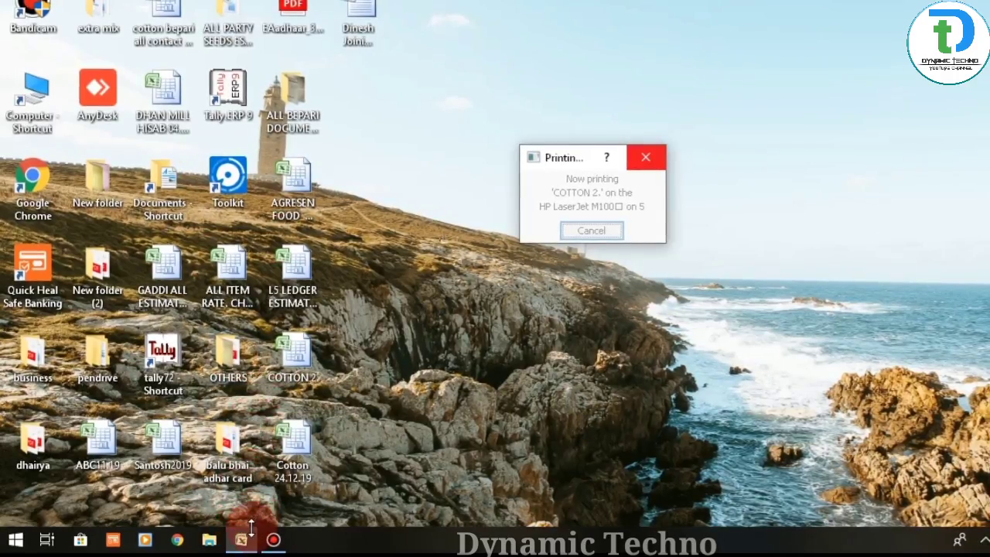
mouse_move(242, 539)
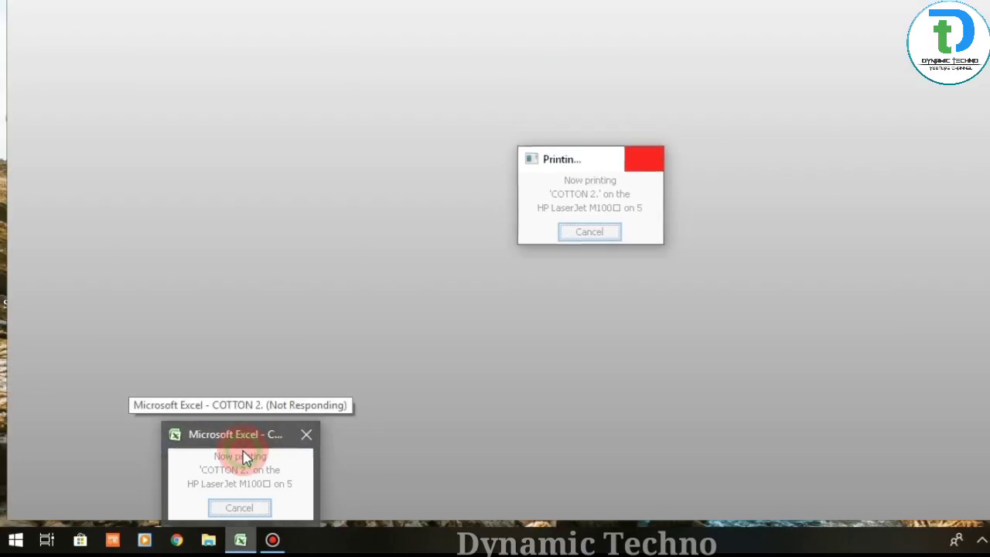
click(242, 457)
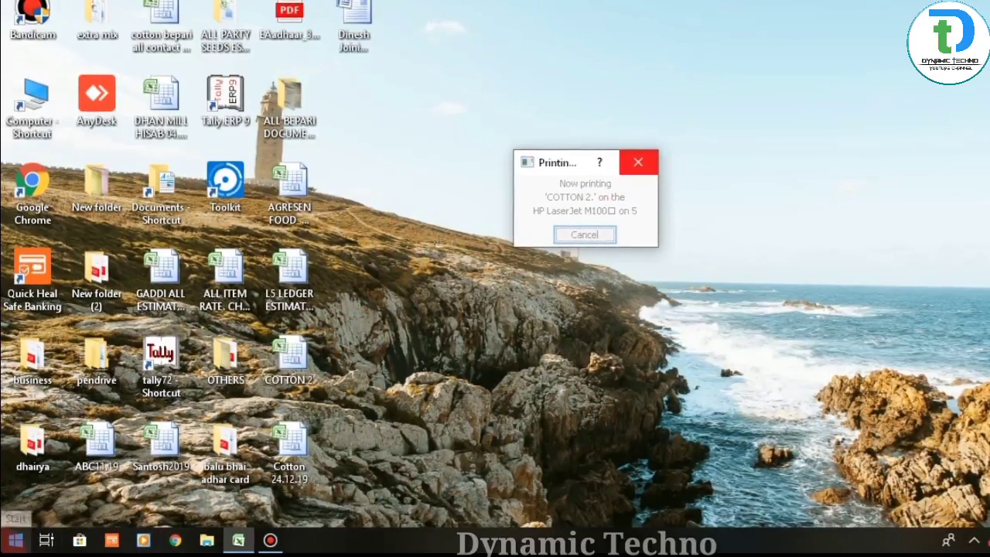
Search the Start menu for 'service' and launch the Services app.
click(16, 540)
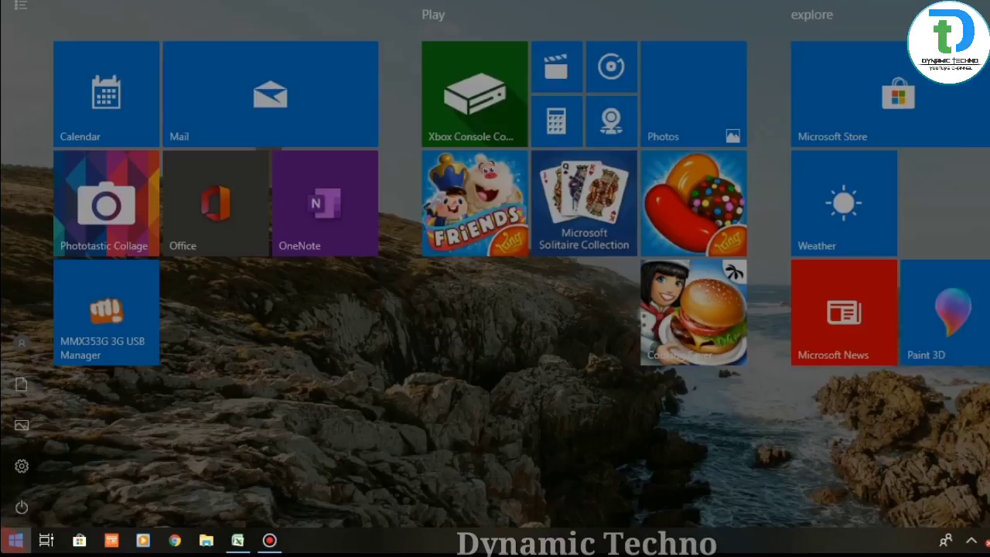
text(servi)
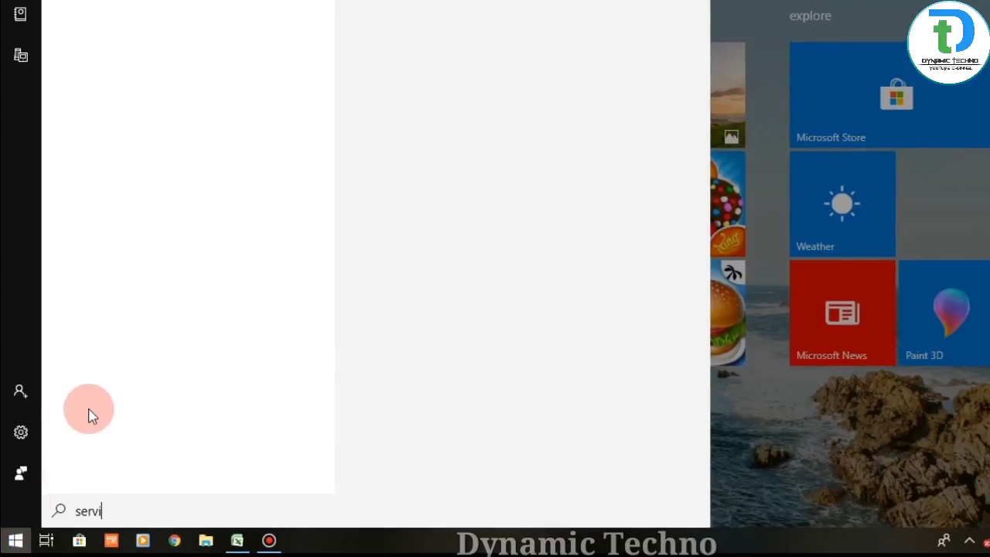
text(ce)
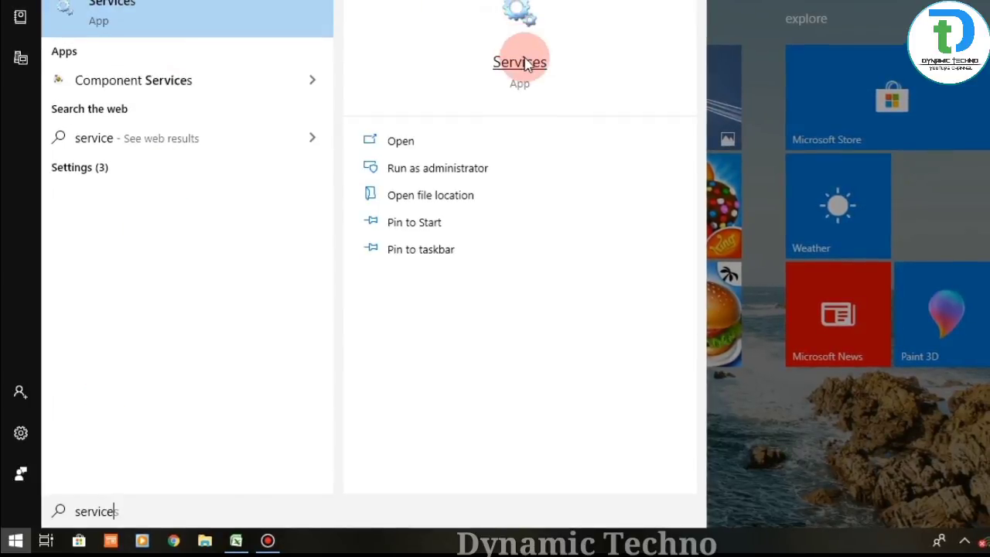
click(525, 67)
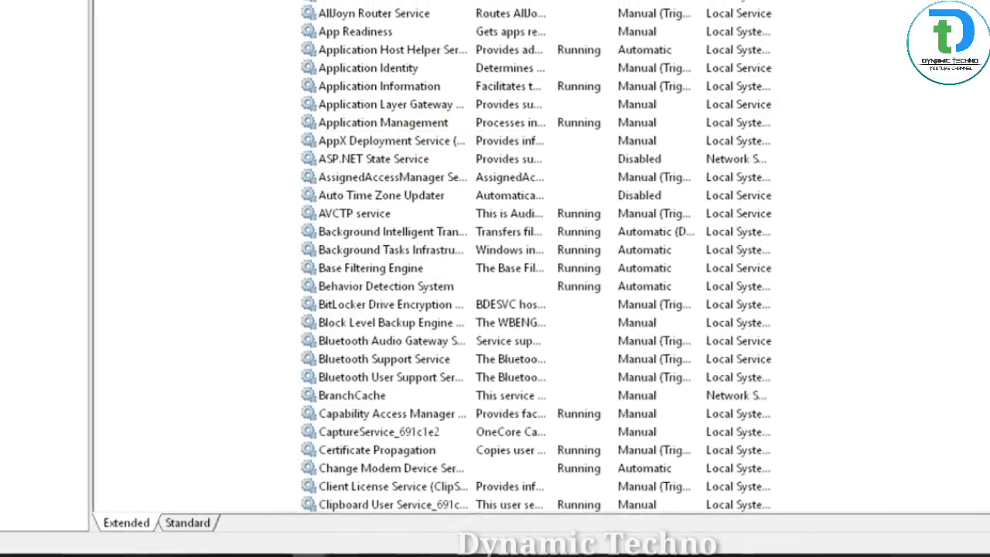
Scroll down the services list to Print Spooler and stop it from its context menu.
scroll(526, 255, down, 3)
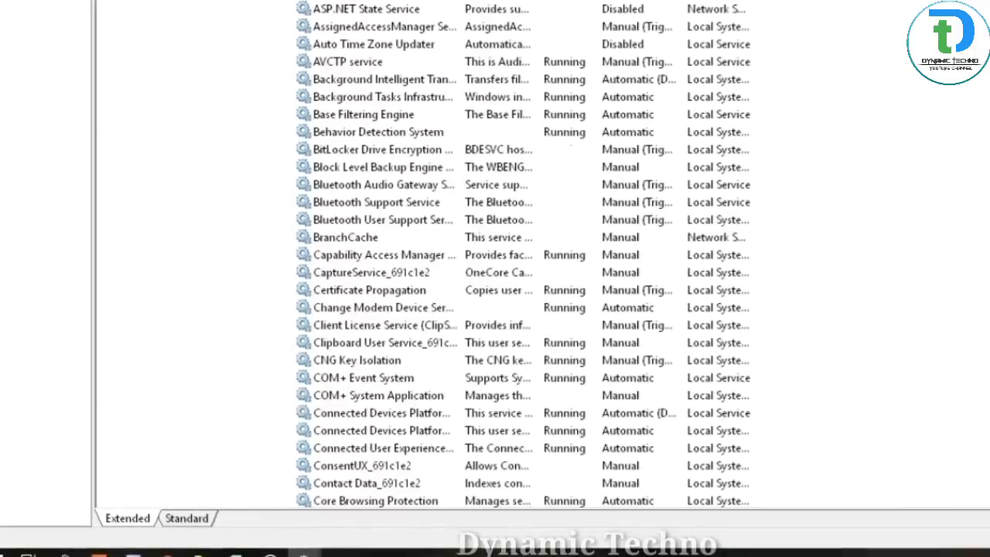
scroll(526, 255, down, 4)
scroll(526, 255, down, 2)
scroll(526, 256, down, 6)
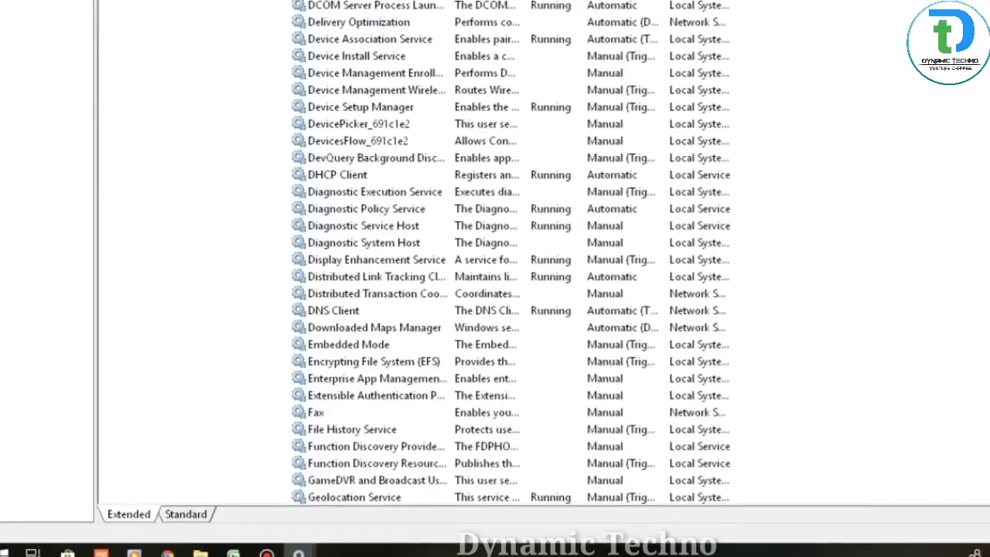
scroll(526, 256, down, 6)
scroll(526, 256, down, 5)
scroll(526, 255, down, 1)
scroll(526, 255, down, 8)
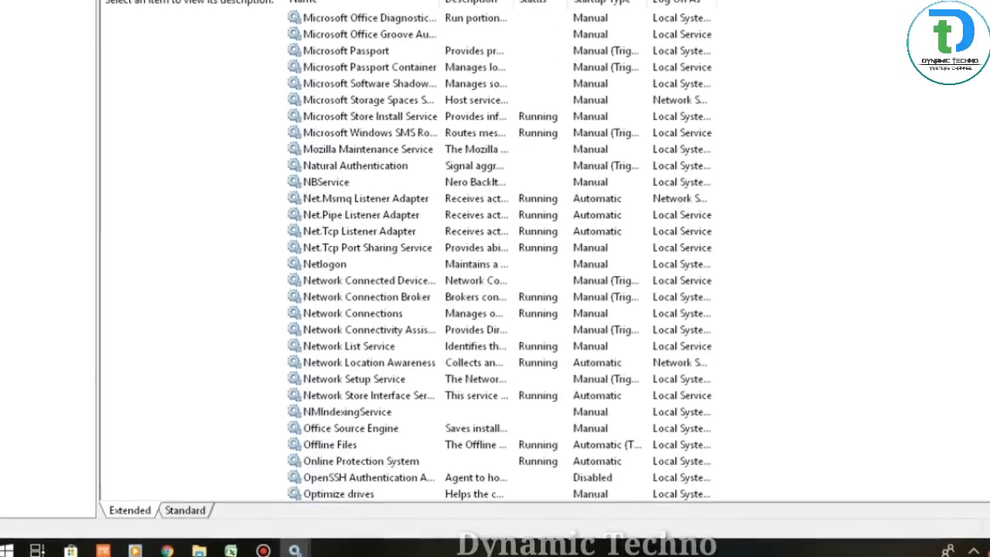
scroll(526, 255, down, 5)
scroll(495, 256, down, 1)
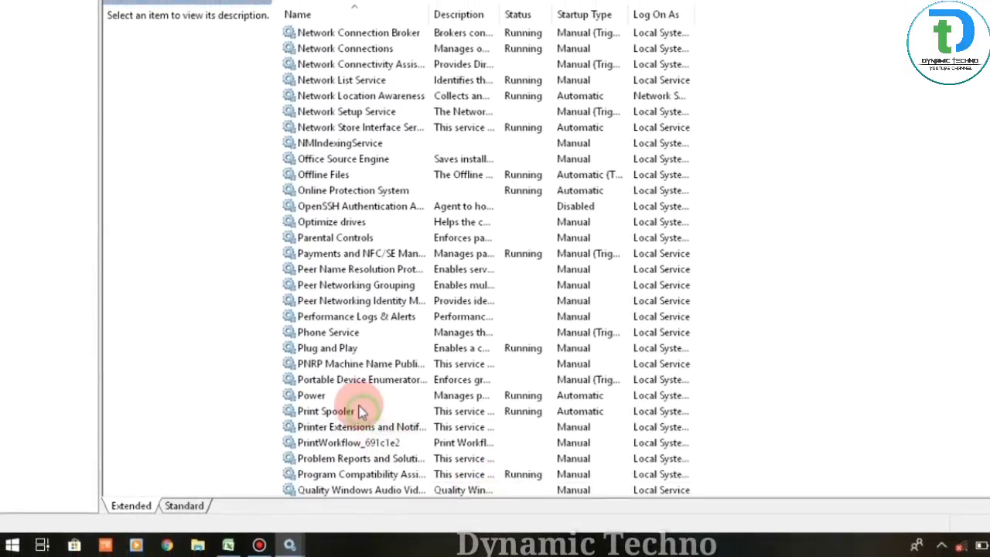
click(359, 418)
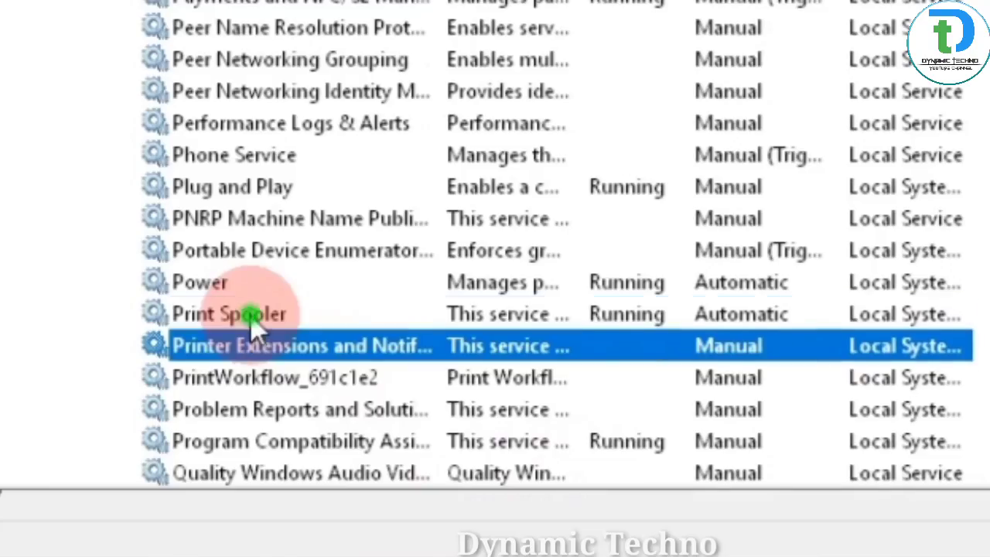
click(337, 411)
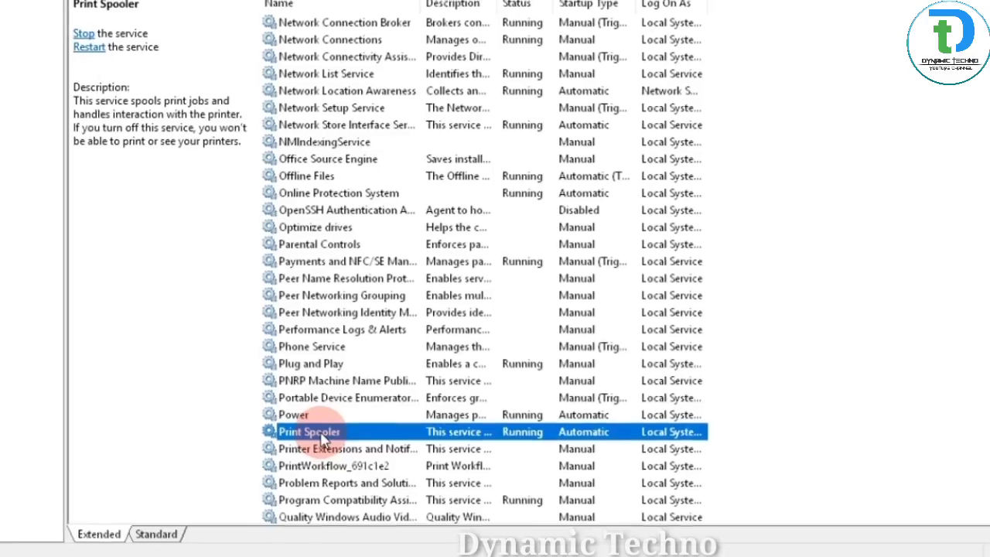
right_click(359, 438)
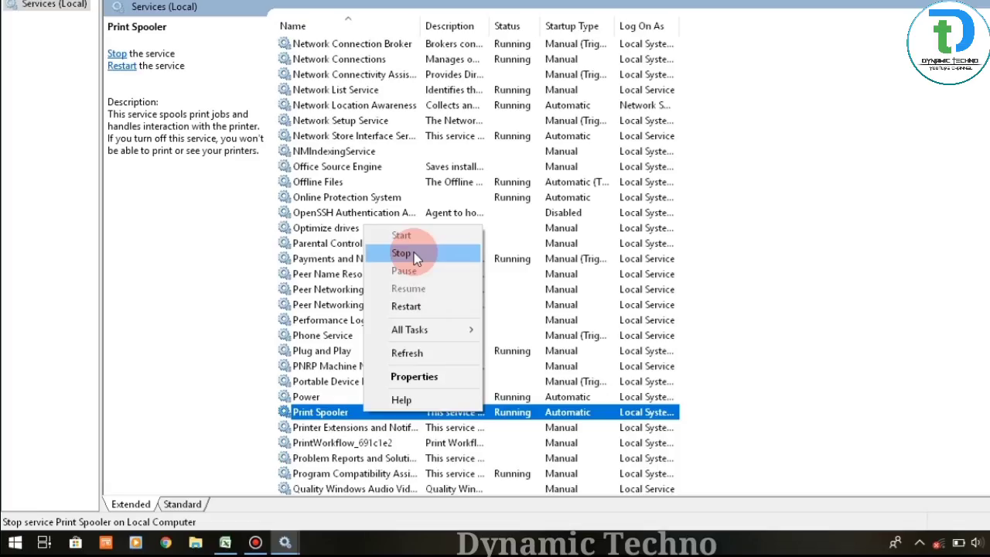
click(416, 256)
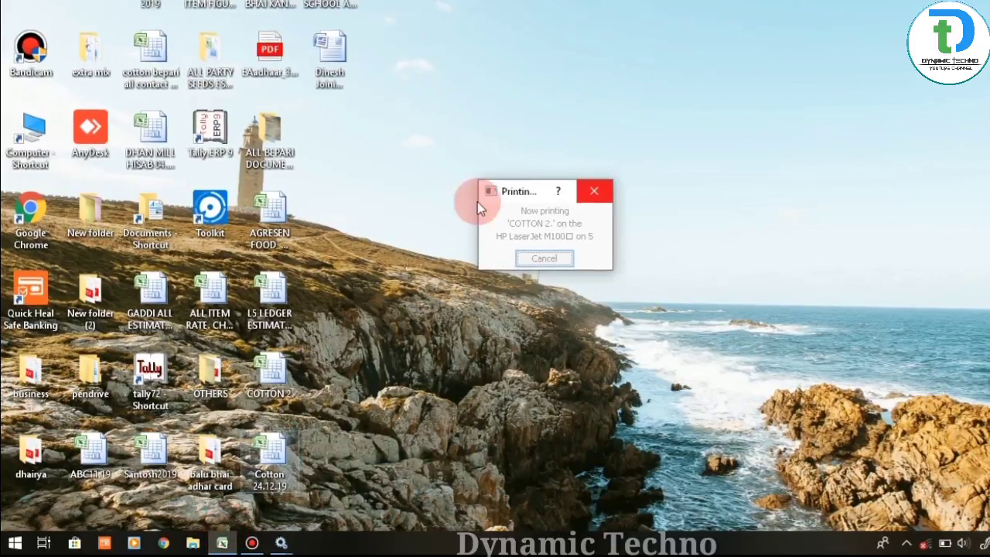
Close the stuck 'COTTON 2.' Printing dialog and keep waiting for Excel to respond.
click(528, 209)
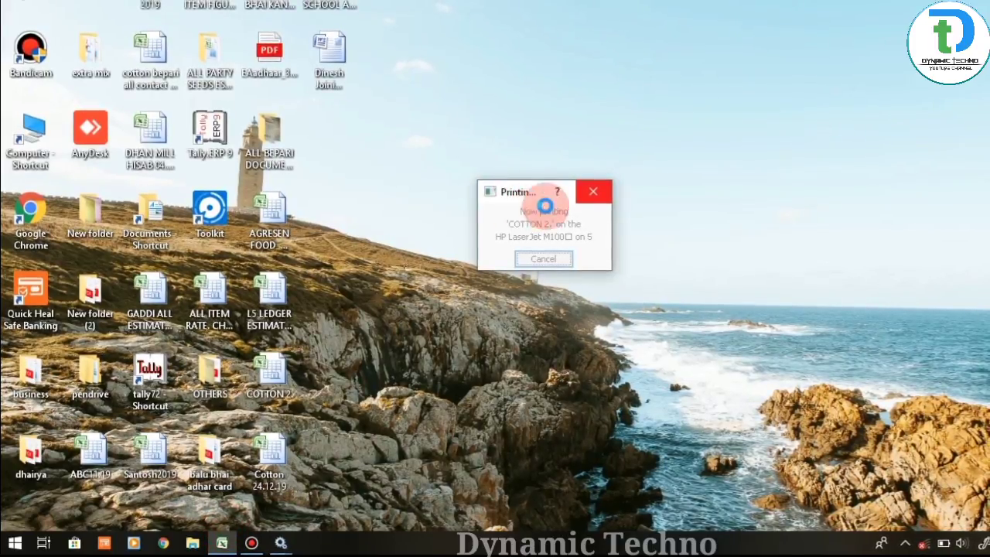
click(600, 193)
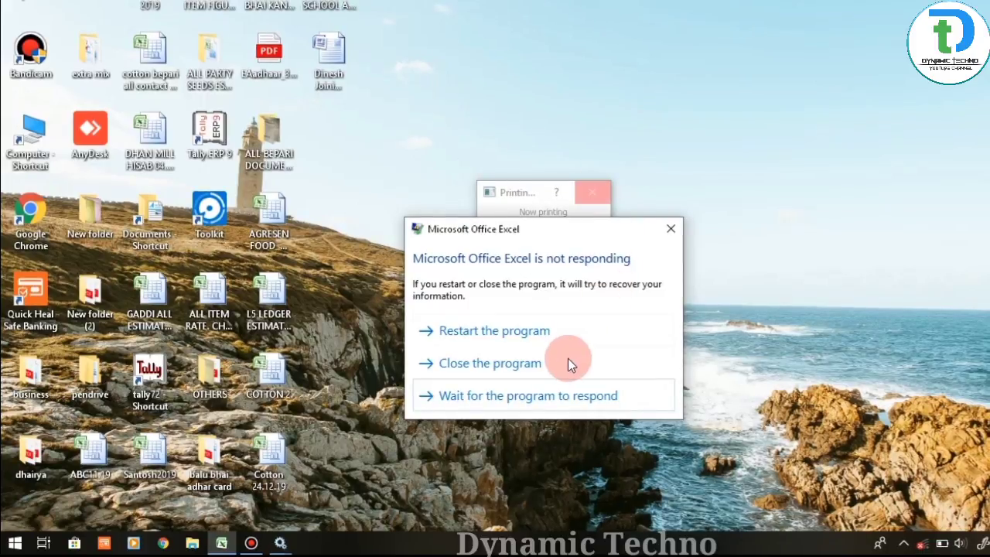
click(552, 396)
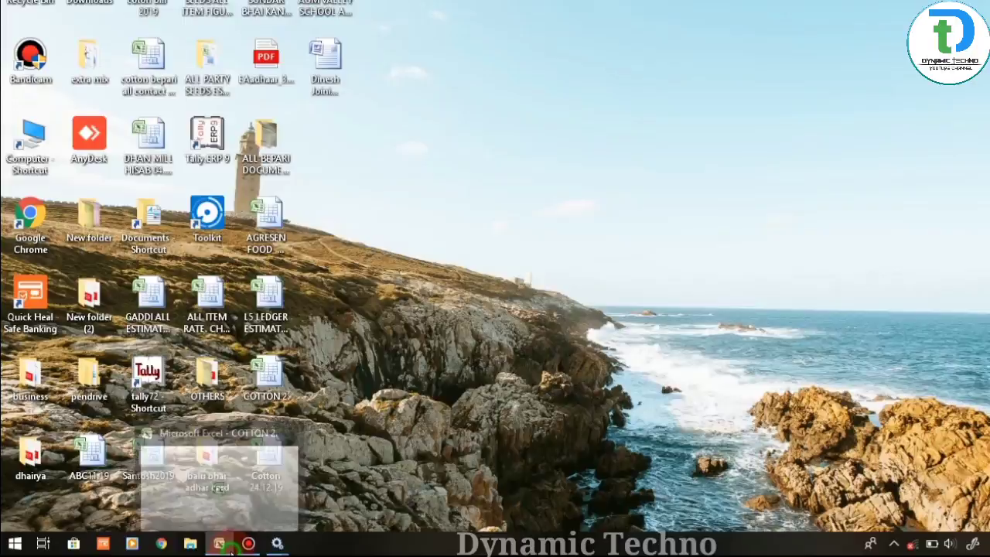
Return to the UPENDRA SA sheet and select cells B104 and B108.
click(231, 552)
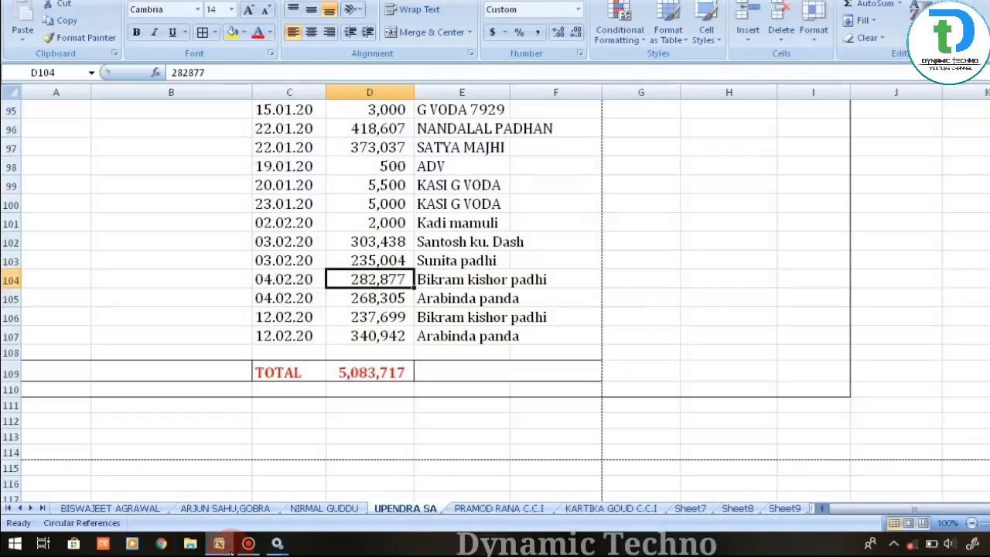
click(206, 278)
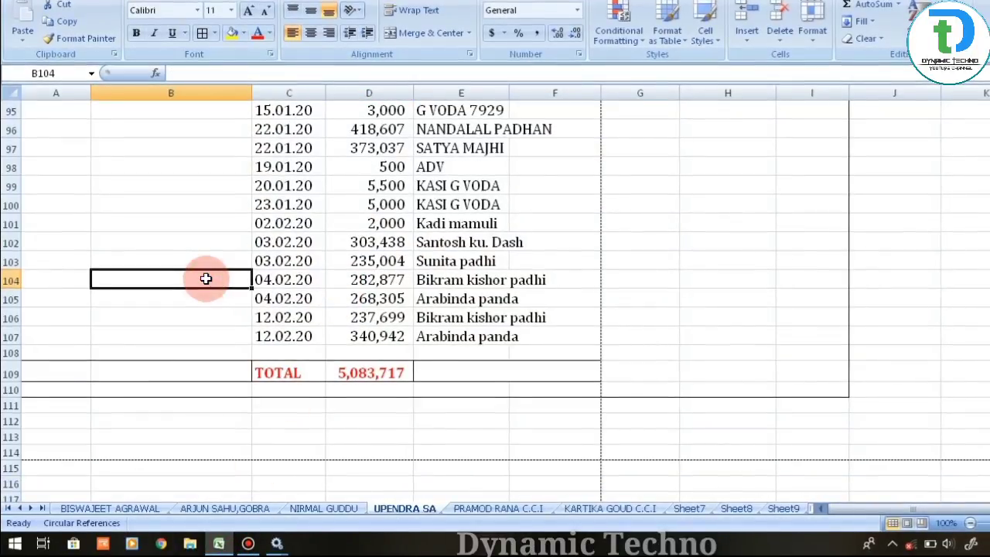
click(191, 353)
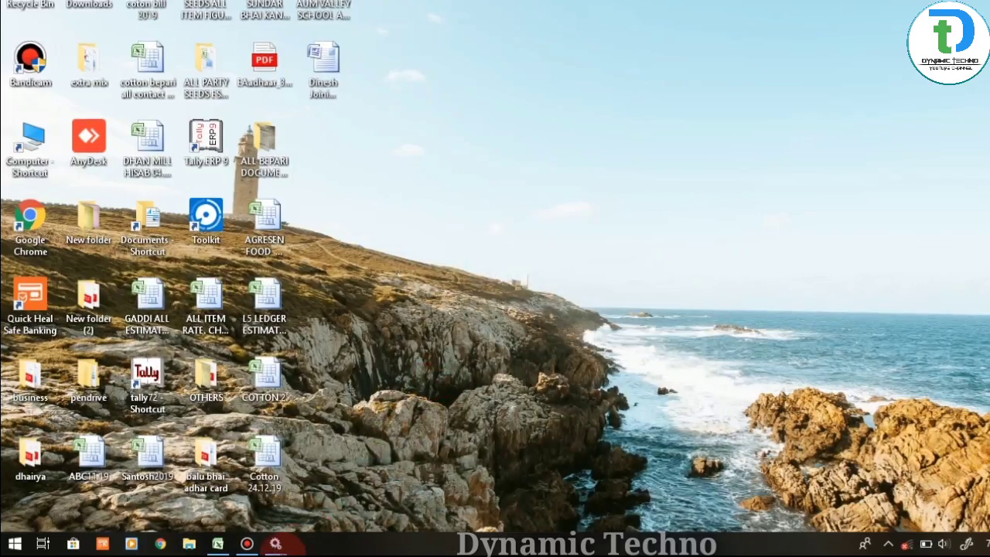
Start the Print Spooler service again from its right-click menu in Services.
mouse_move(276, 541)
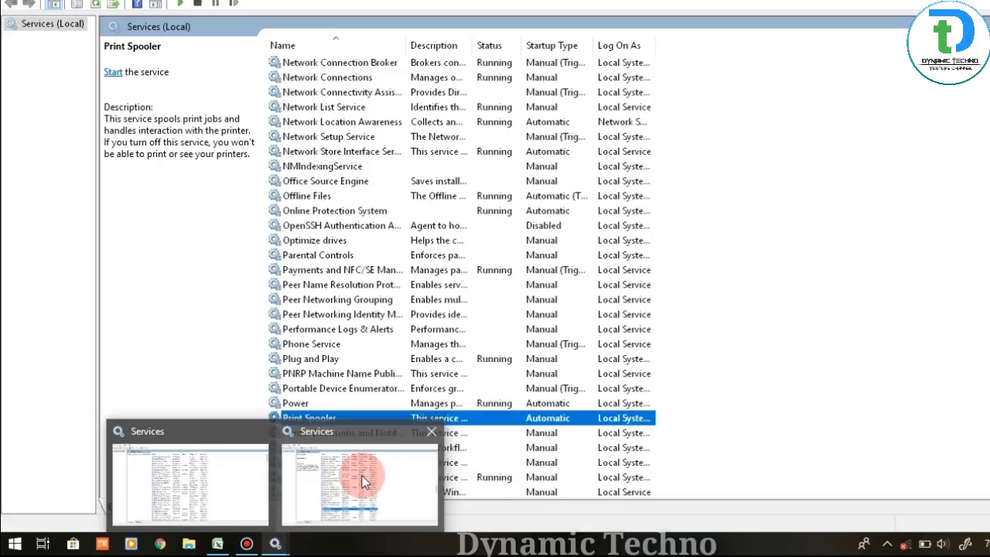
click(362, 476)
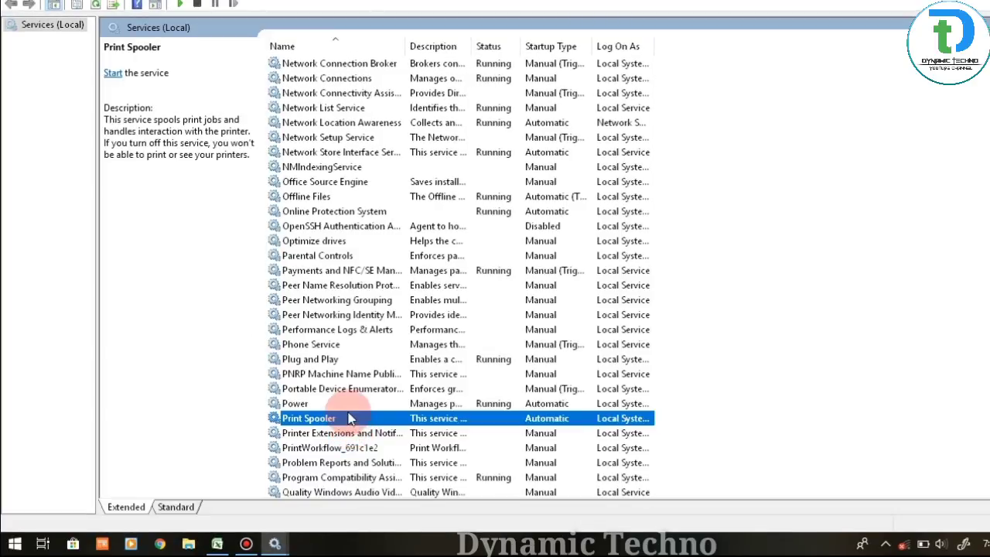
right_click(348, 418)
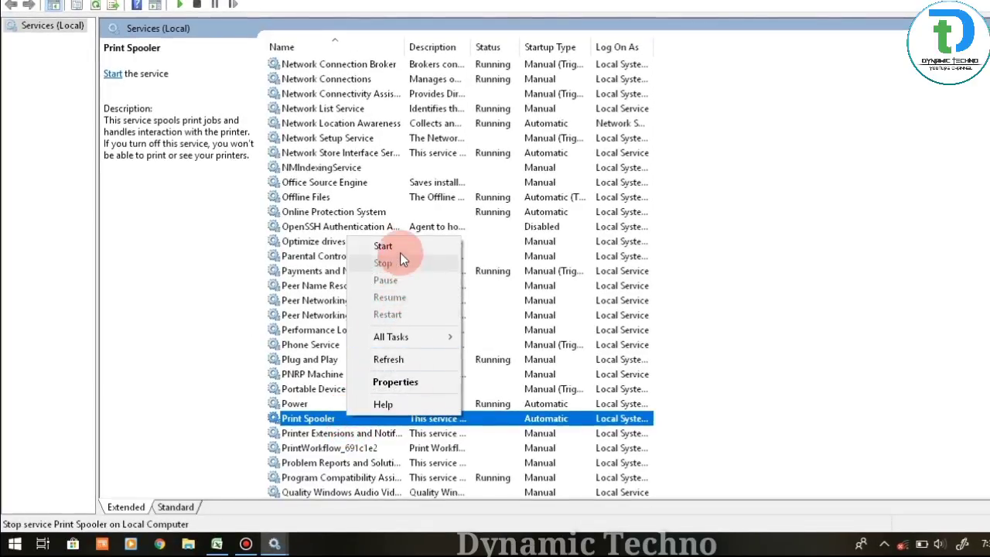
click(396, 246)
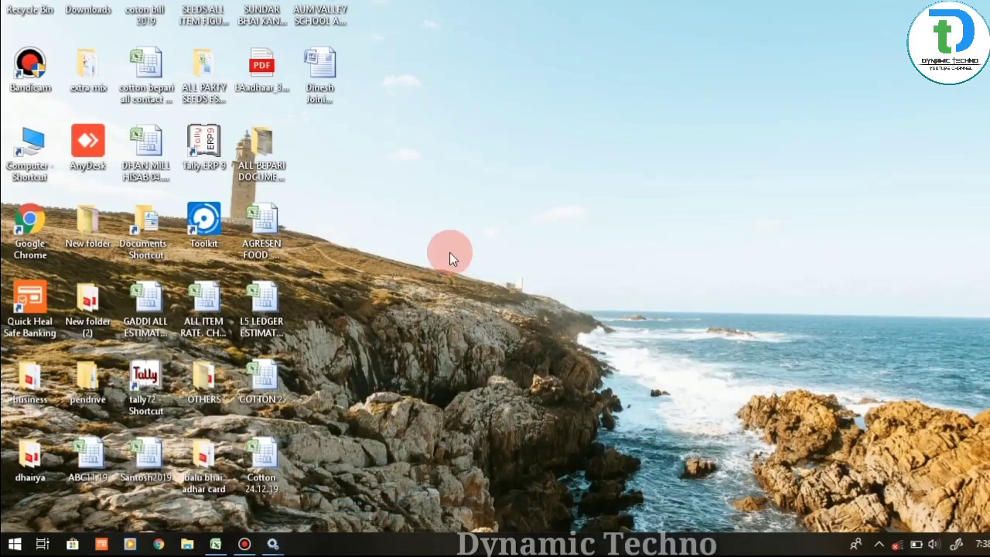
Clear the stuck COTTON 2 job from the HP LaserJet M1005 tray queue and close the queue.
click(208, 548)
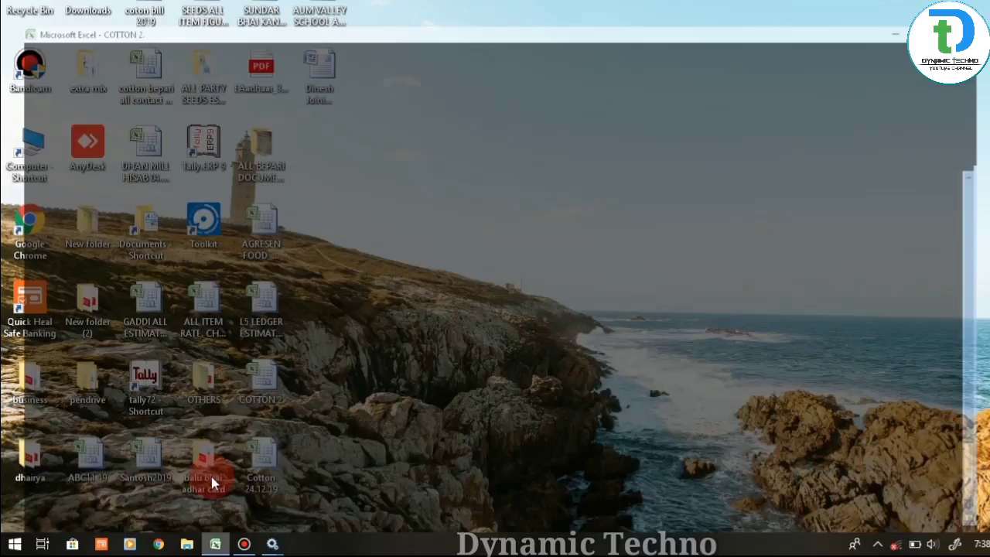
key(alt+f)
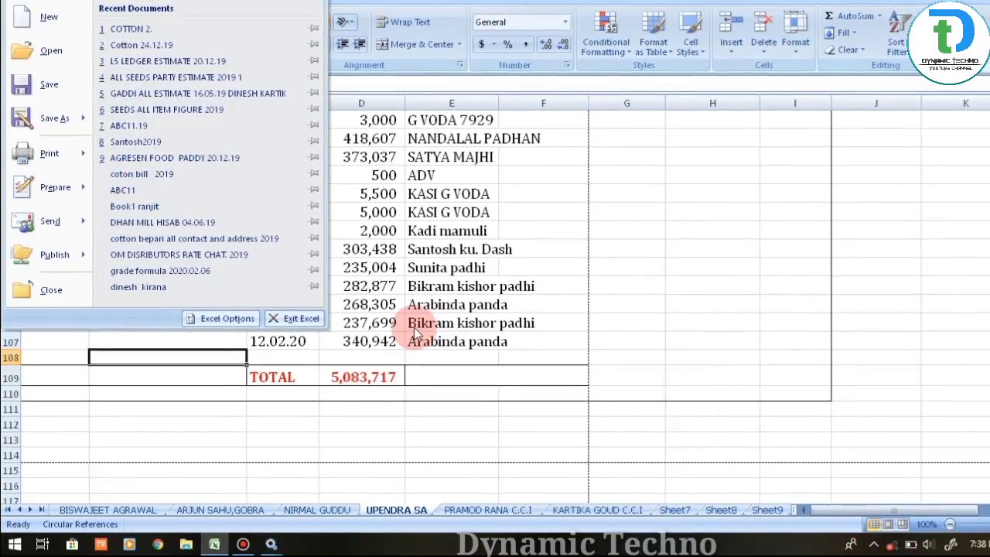
click(875, 545)
double_click(872, 517)
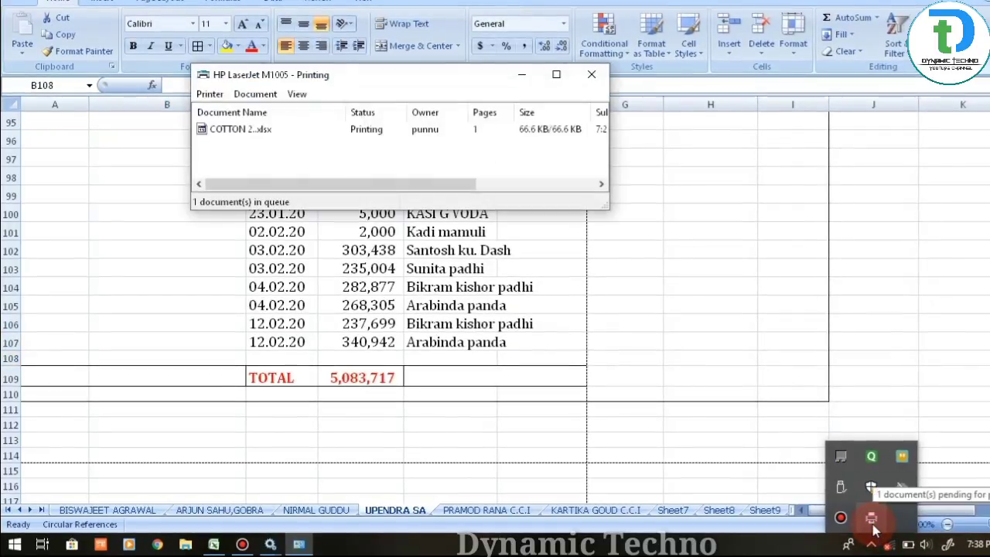
click(376, 133)
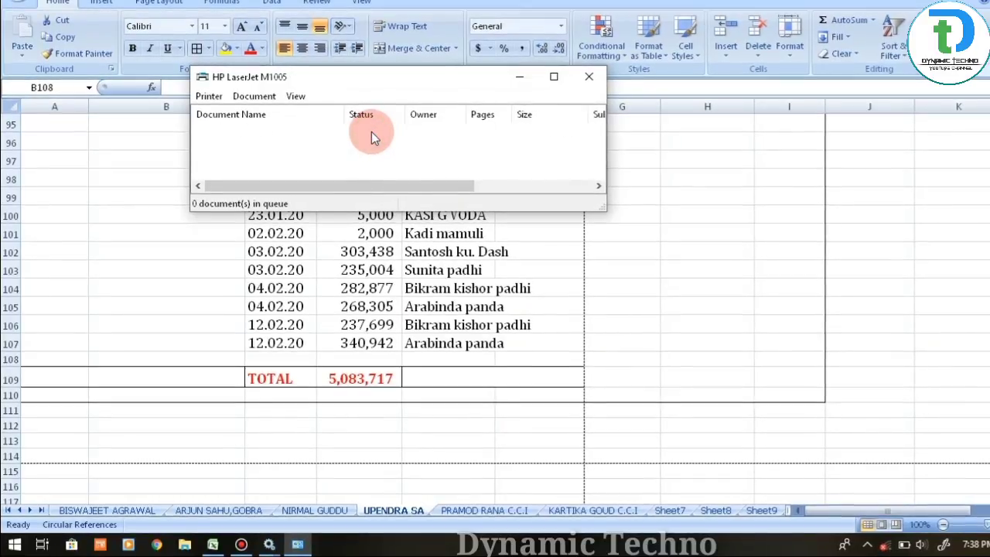
click(410, 246)
Open Excel's Print dialog from the Office button and dismiss the printer-unavailable warning.
click(18, 8)
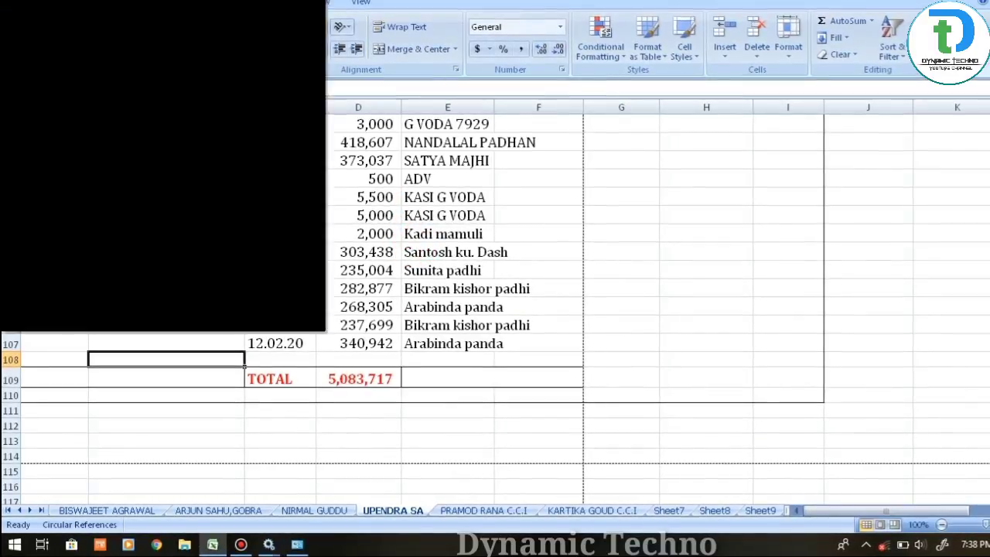
mouse_move(58, 171)
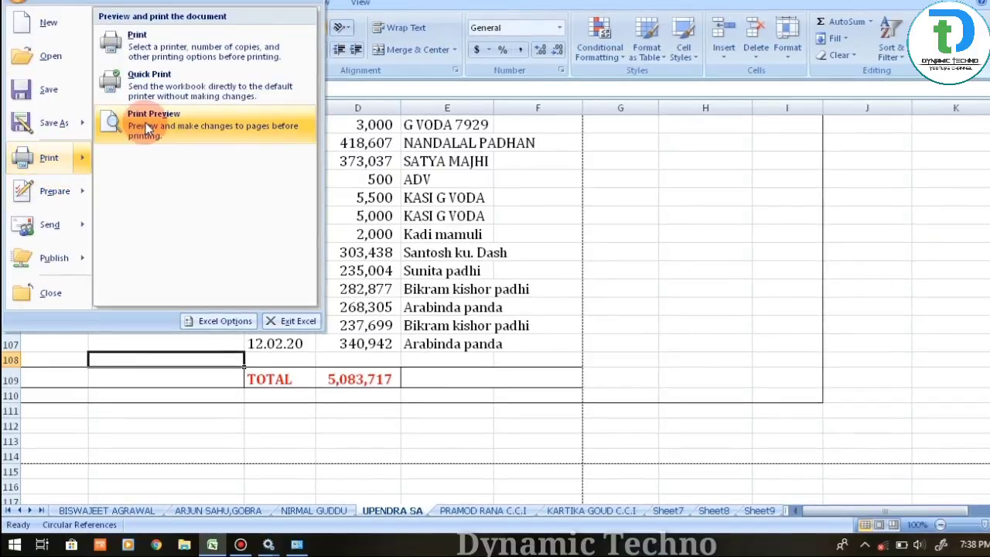
click(151, 30)
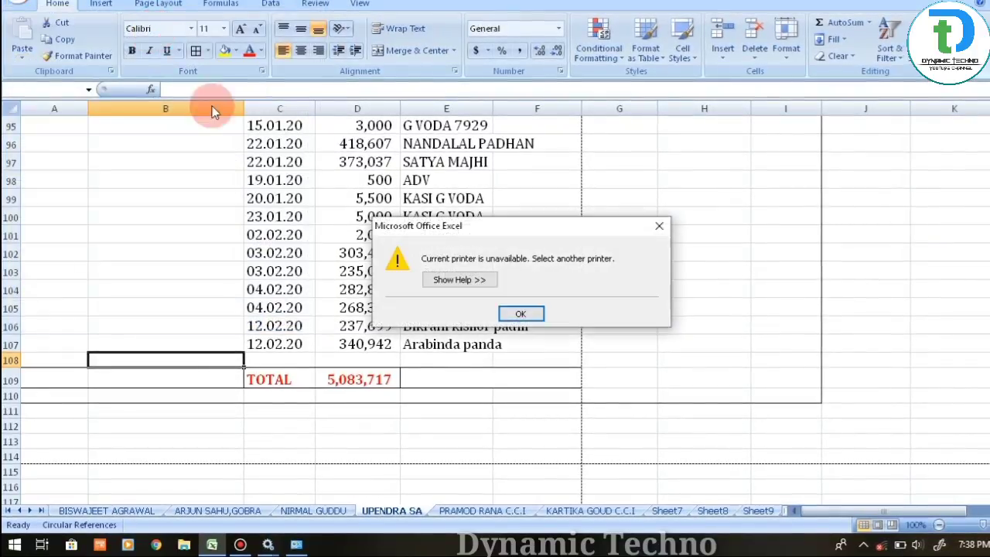
click(518, 310)
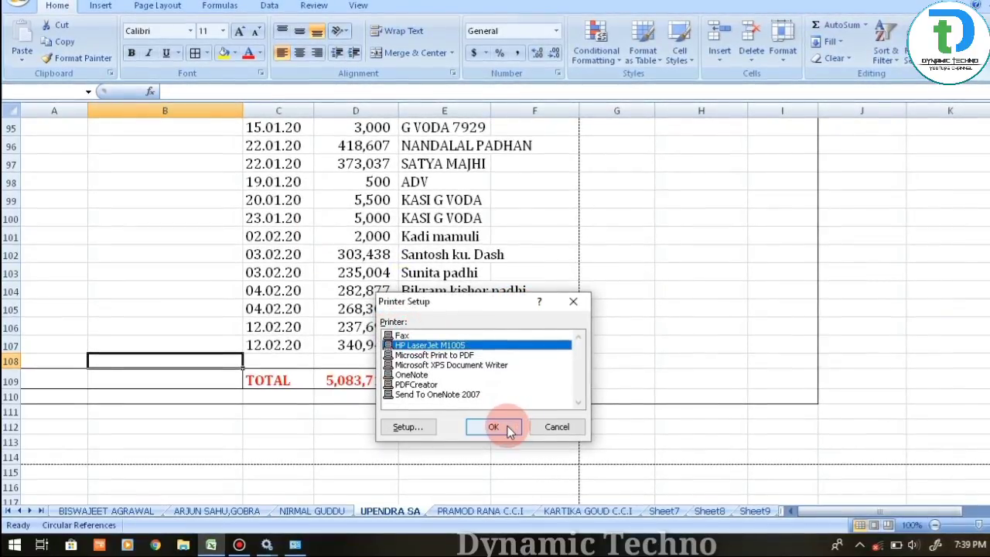
Select HP LaserJet M1005 as the printer and set the page range to end at 2.
click(429, 438)
click(385, 438)
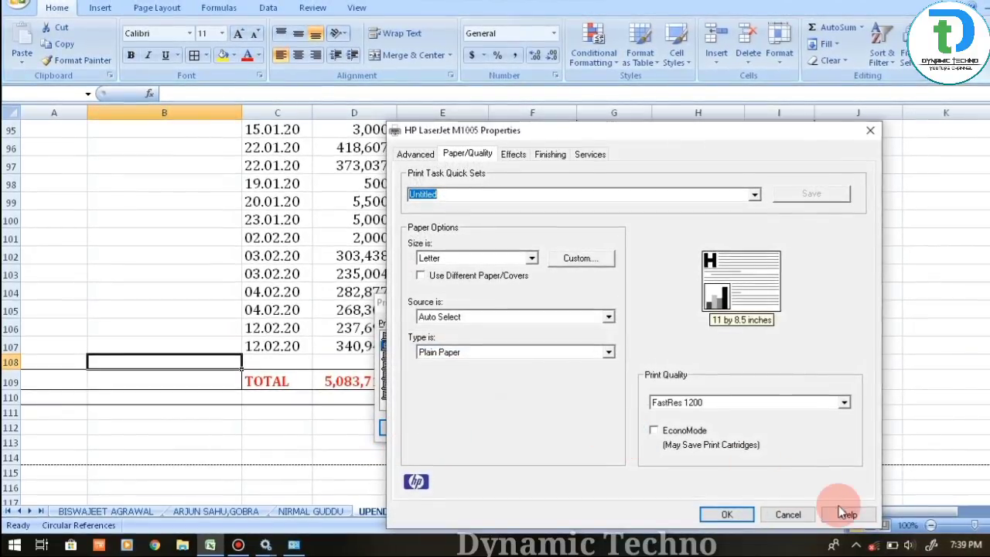
click(788, 514)
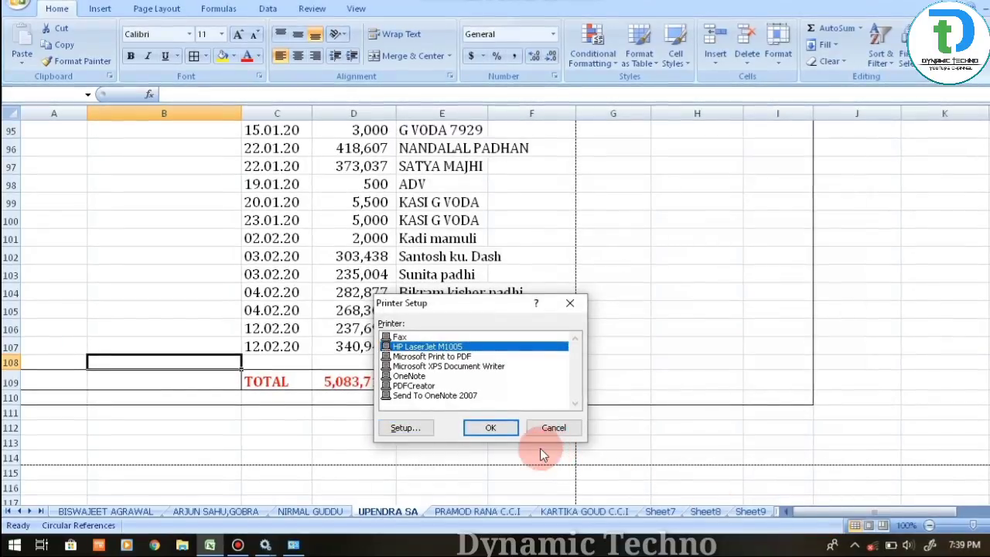
click(497, 432)
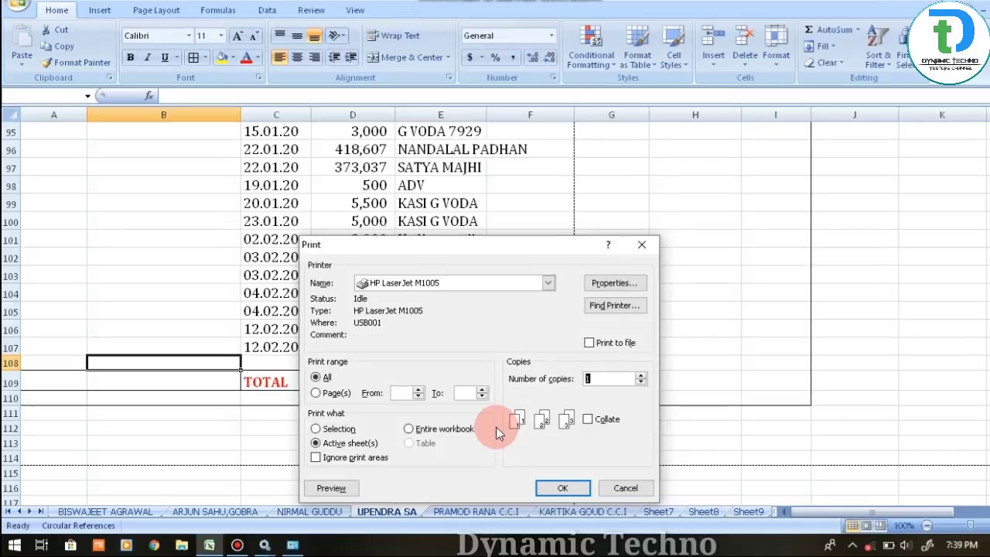
click(397, 397)
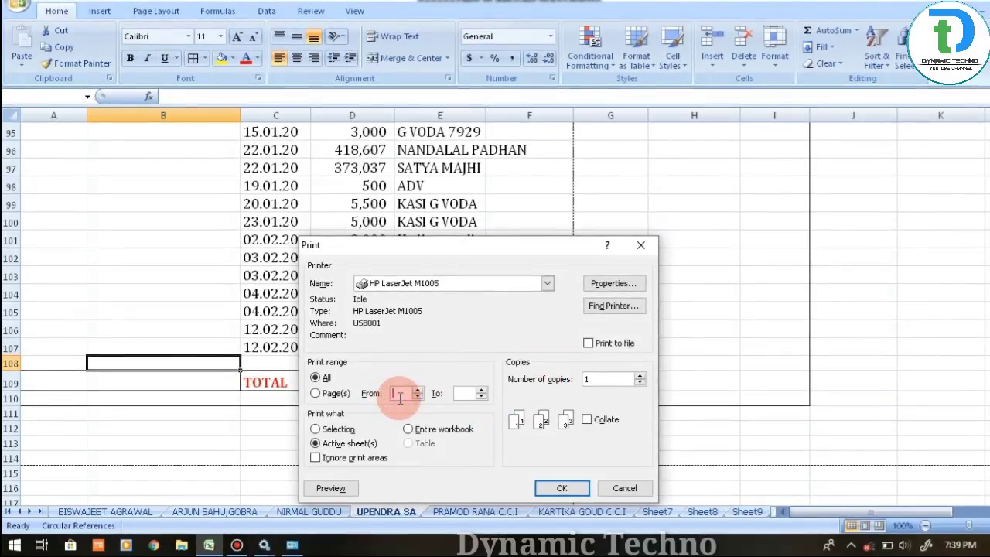
text(1)
key(Tab)
text(2)
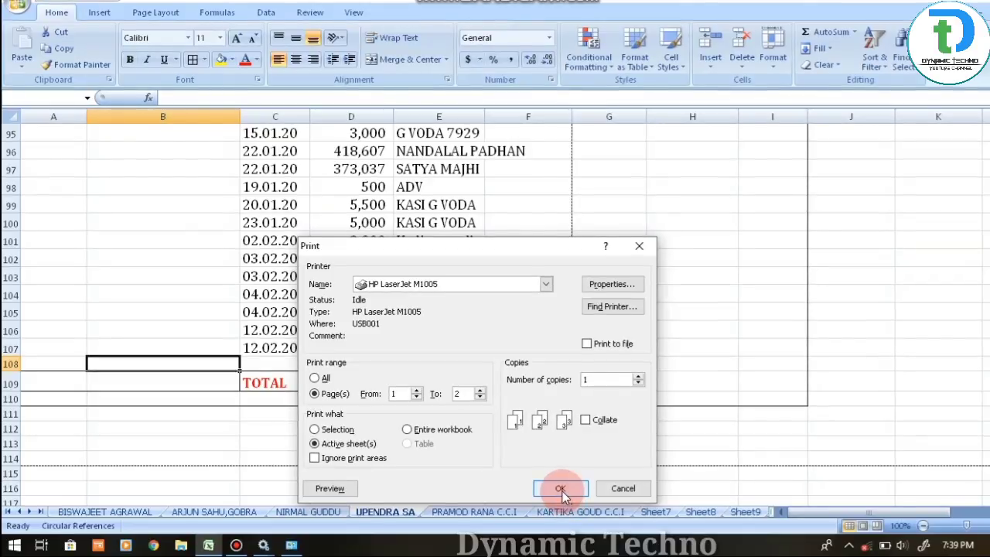
Open the HP LaserJet M1005 queue and inspect the COTTON 2.xlsx job's properties.
click(845, 545)
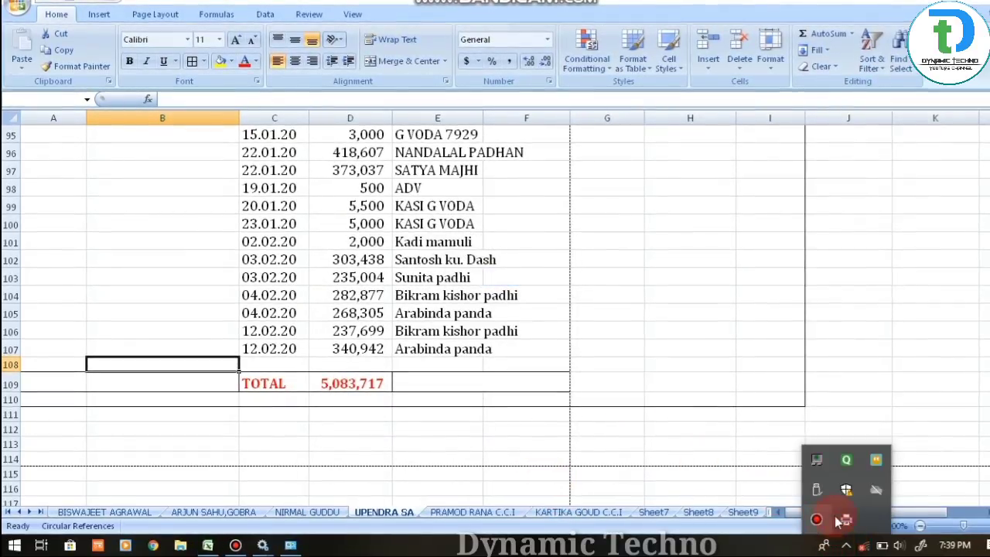
click(845, 519)
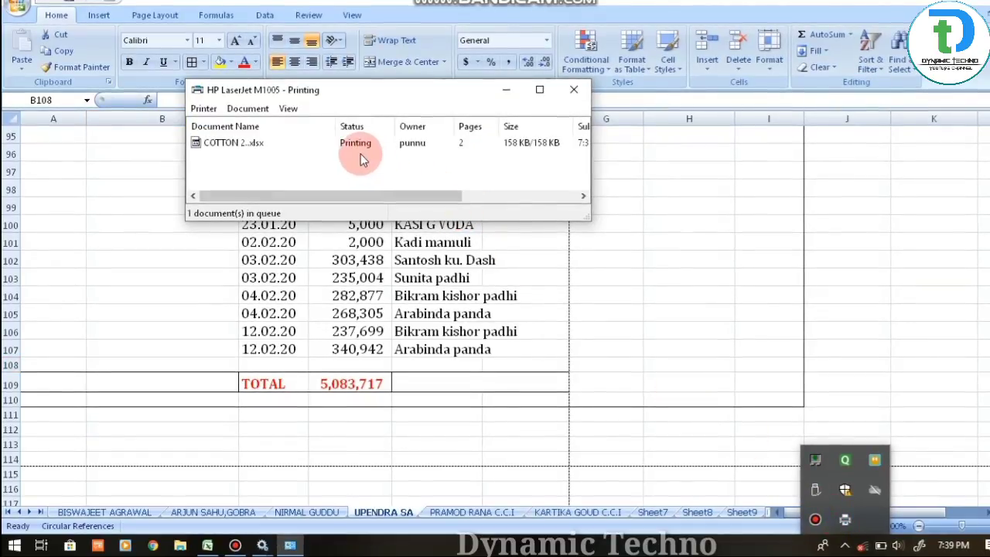
click(283, 148)
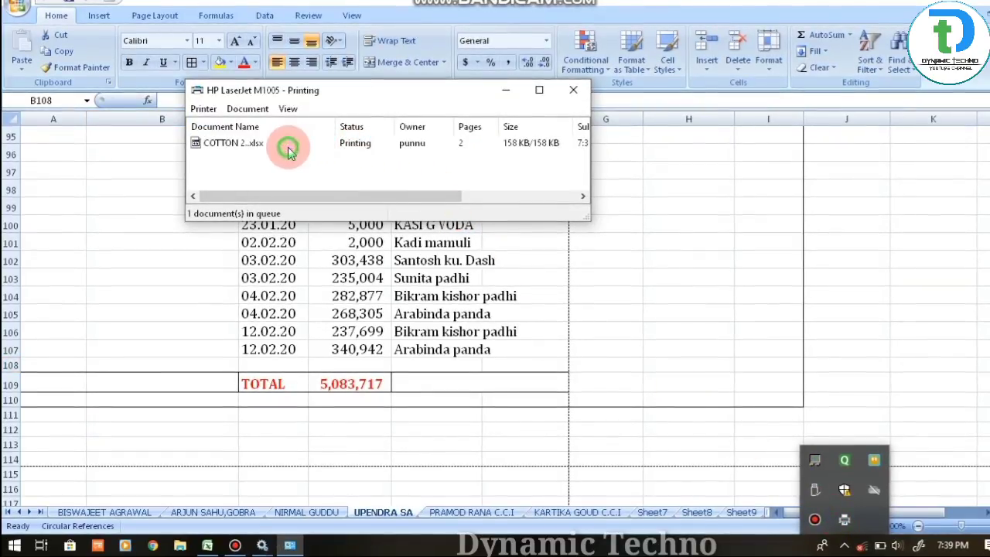
click(248, 149)
click(389, 159)
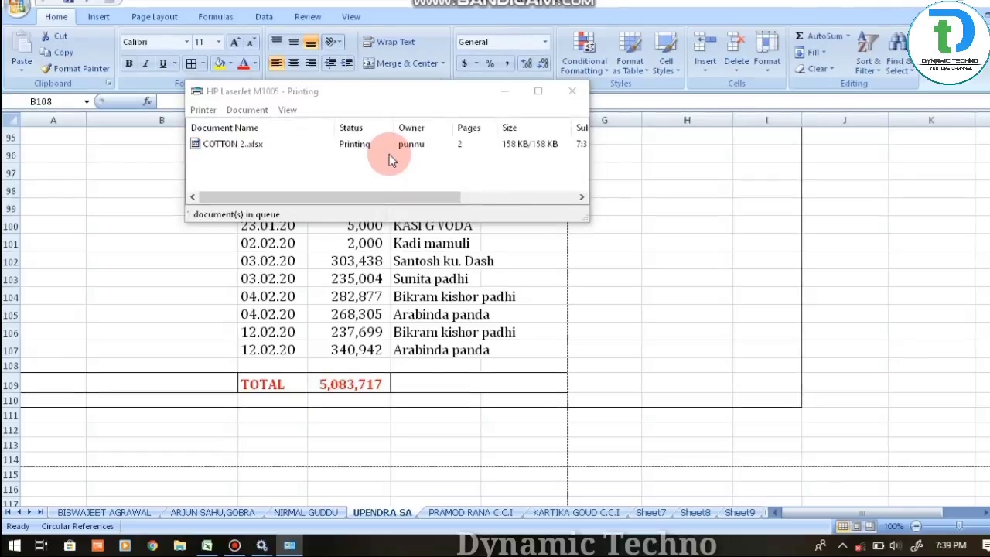
double_click(393, 144)
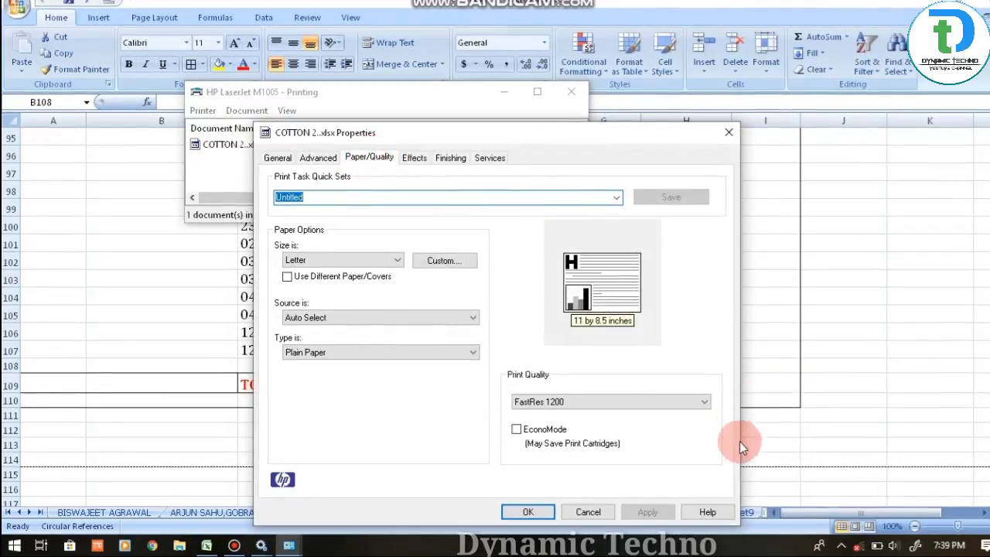
click(588, 512)
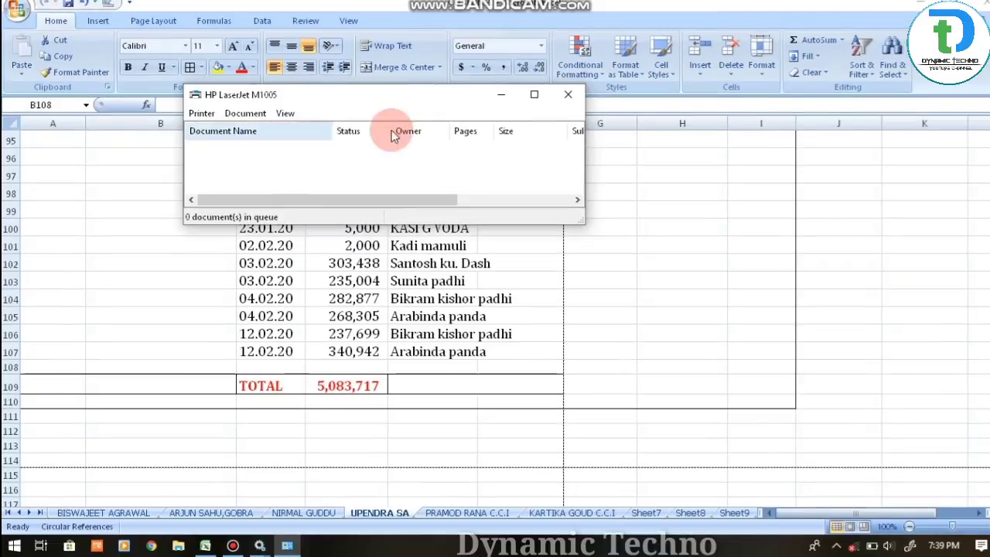
Minimize the empty queue, select cell F112, and scroll the sheet back to the top.
click(505, 102)
click(518, 431)
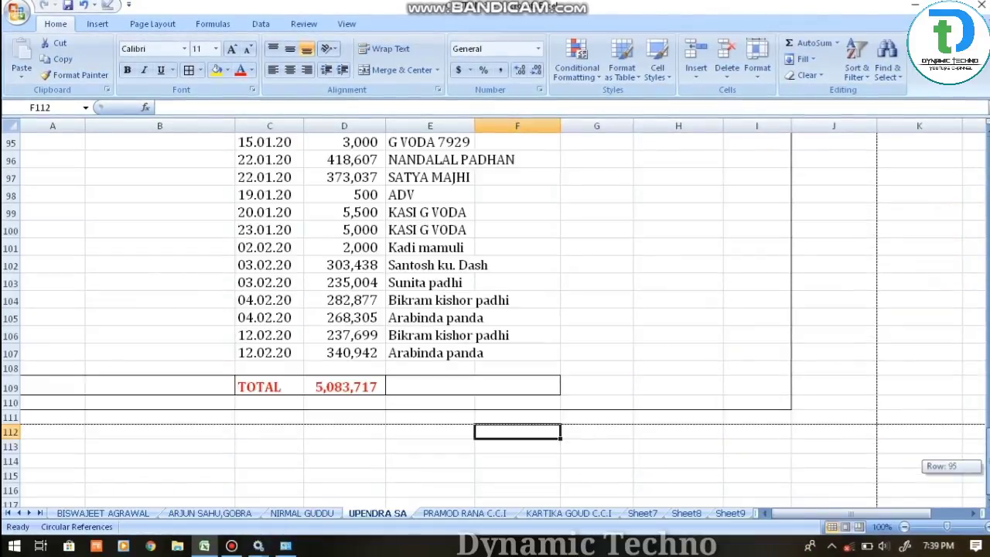
drag(986, 484, 986, 166)
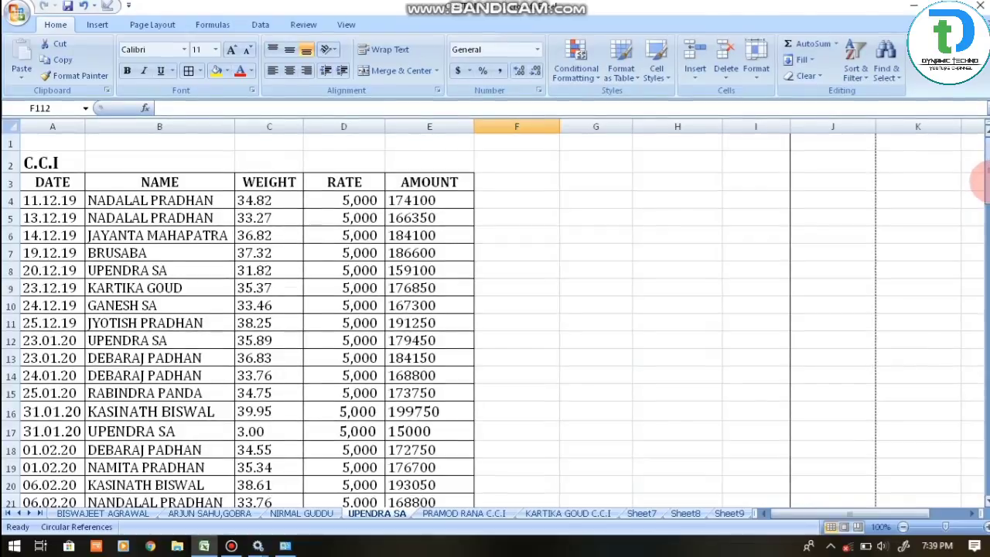